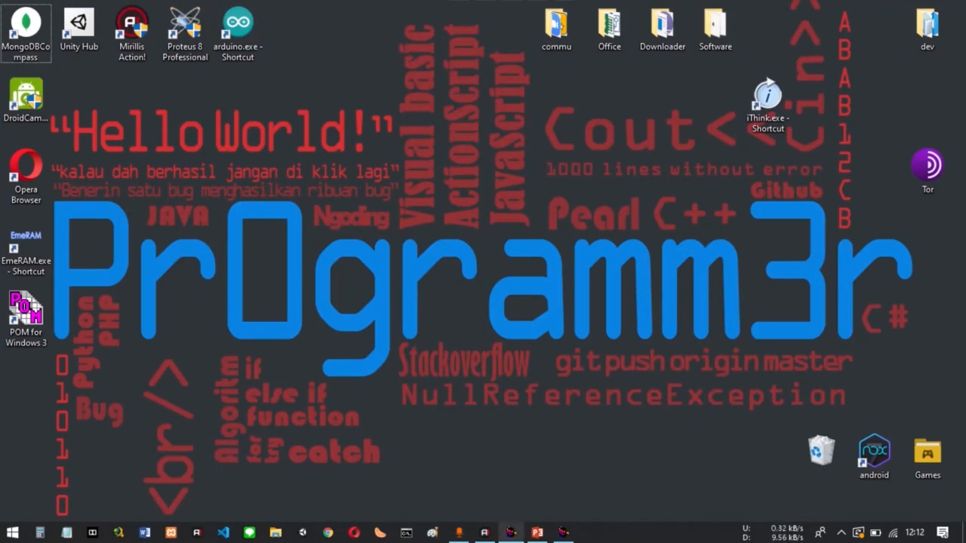
- Switch to Livewire, place a 9V Voltage Rail in the drawing's upper-left area and rotate it clockwise so its lead points down
{"action": "left_click", "coordinate": [512, 532]}
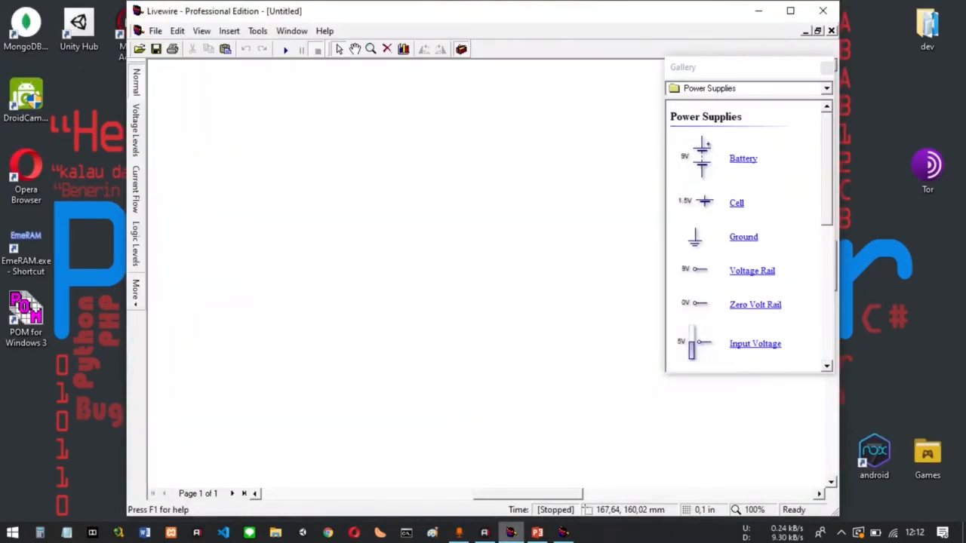
{"action": "mouse_move", "coordinate": [536, 533]}
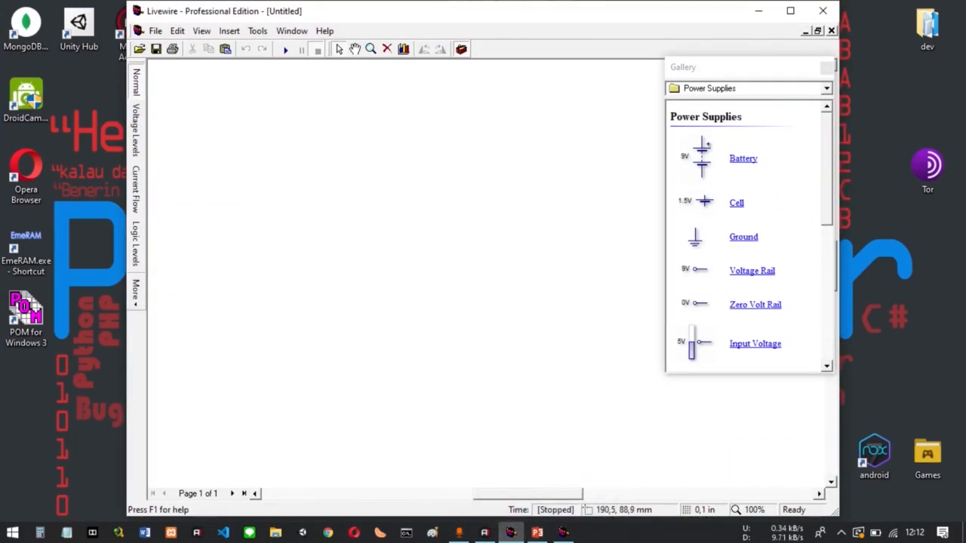
{"action": "left_click_drag", "start_coordinate": [700, 269], "coordinate": [280, 140]}
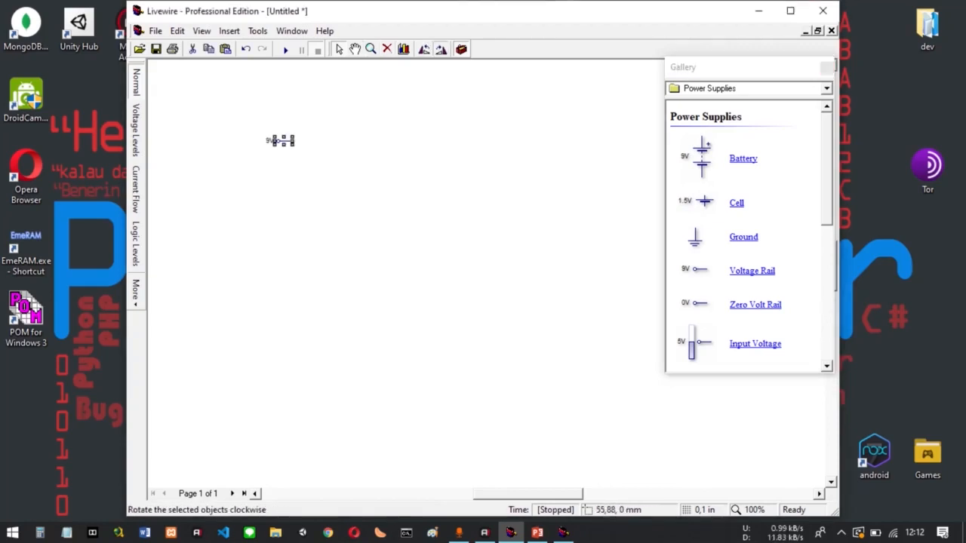
{"action": "left_click", "coordinate": [440, 50]}
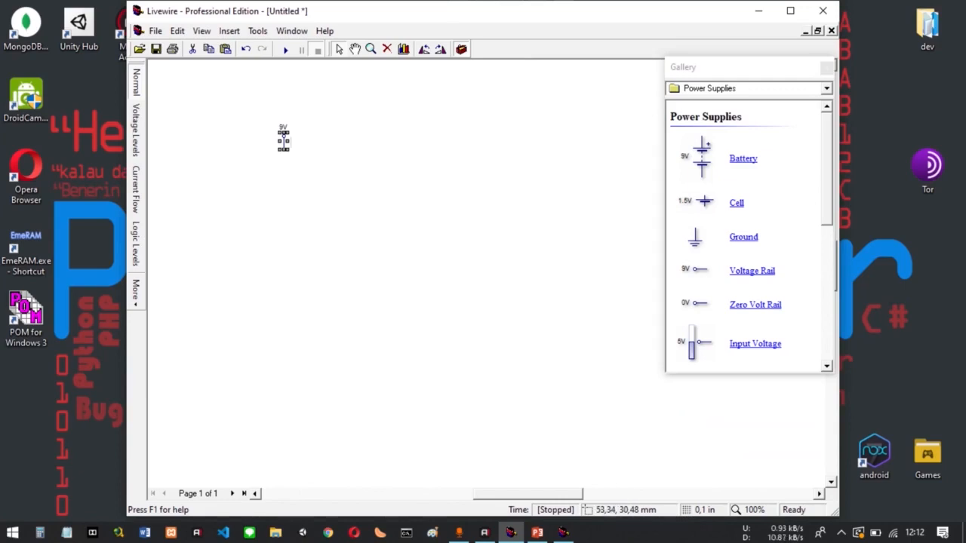
{"action": "left_click_drag", "start_coordinate": [310, 134], "coordinate": [304, 133]}
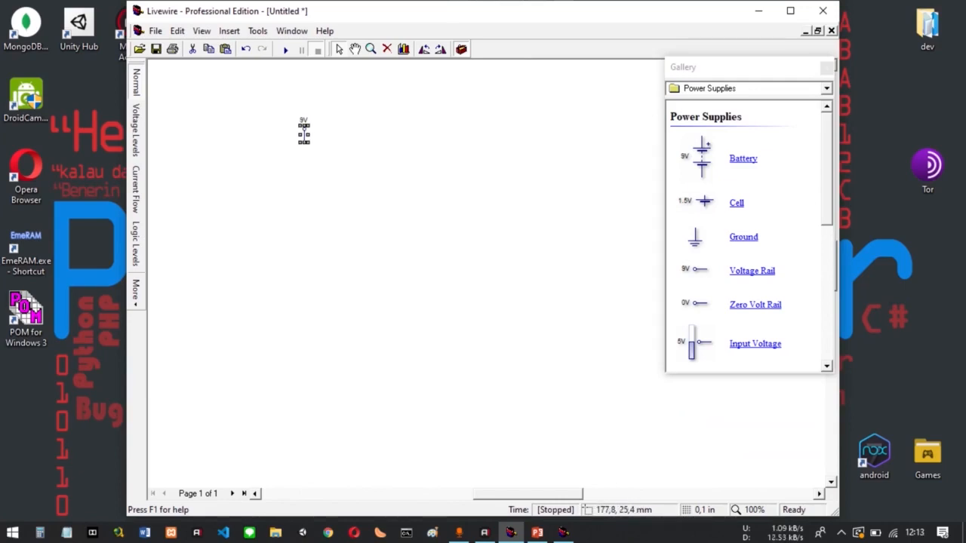
- Place two SPDT switches from Input Components below the 9V rail, one above the other, both rotated 180 degrees
{"action": "scroll", "coordinate": [749, 236], "scroll_direction": "down", "scroll_amount": 5}
{"action": "scroll", "coordinate": [747, 236], "scroll_direction": "down", "scroll_amount": 2}
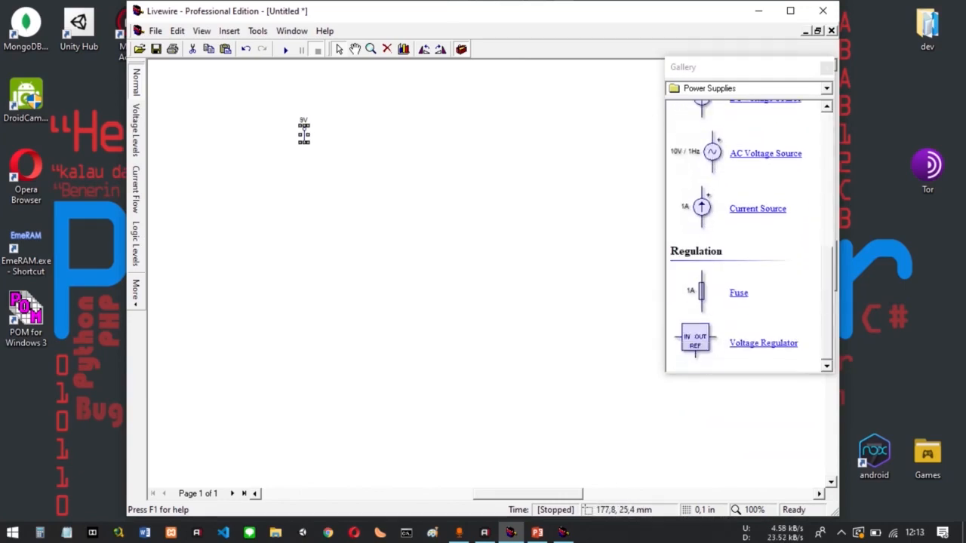
{"action": "left_click", "coordinate": [826, 88]}
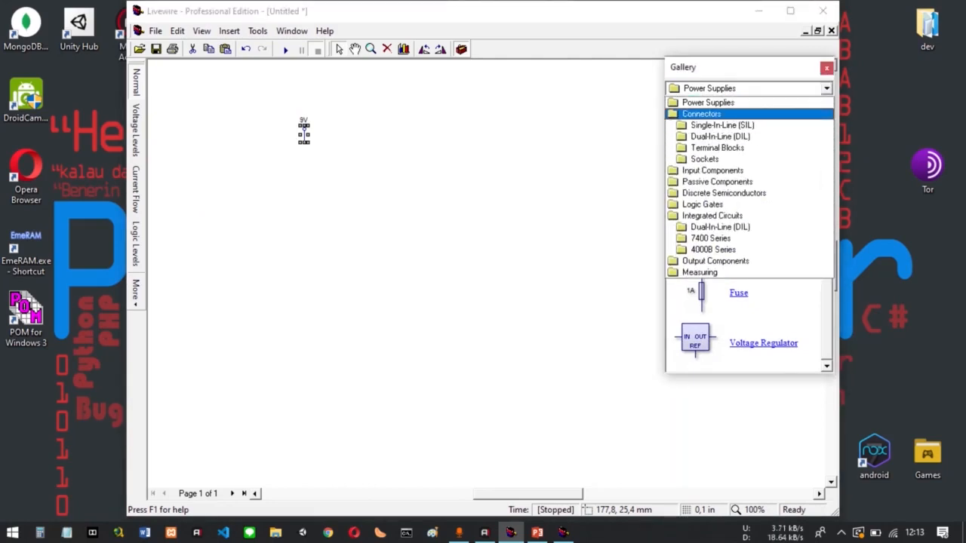
{"action": "left_click", "coordinate": [706, 112]}
{"action": "scroll", "coordinate": [749, 235], "scroll_direction": "down", "scroll_amount": 5}
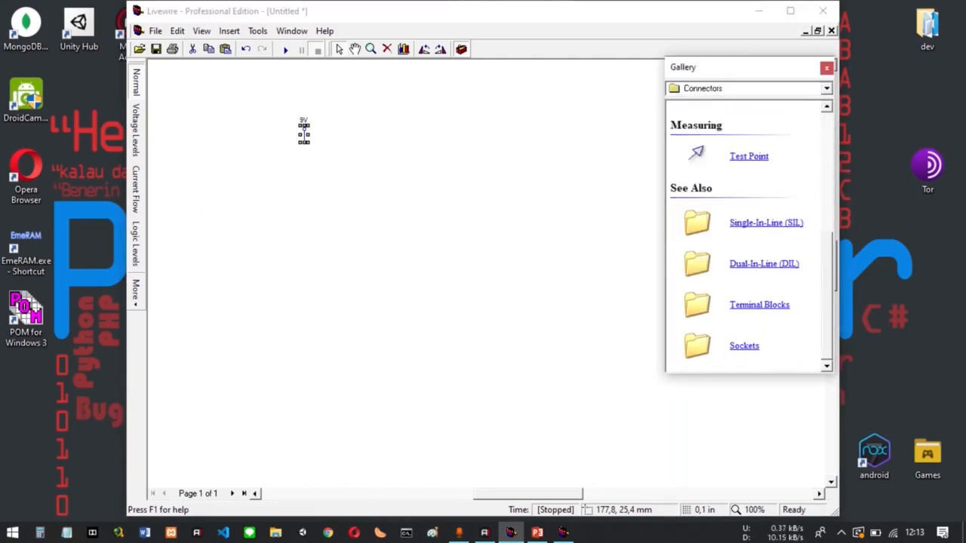
{"action": "left_click", "coordinate": [826, 89]}
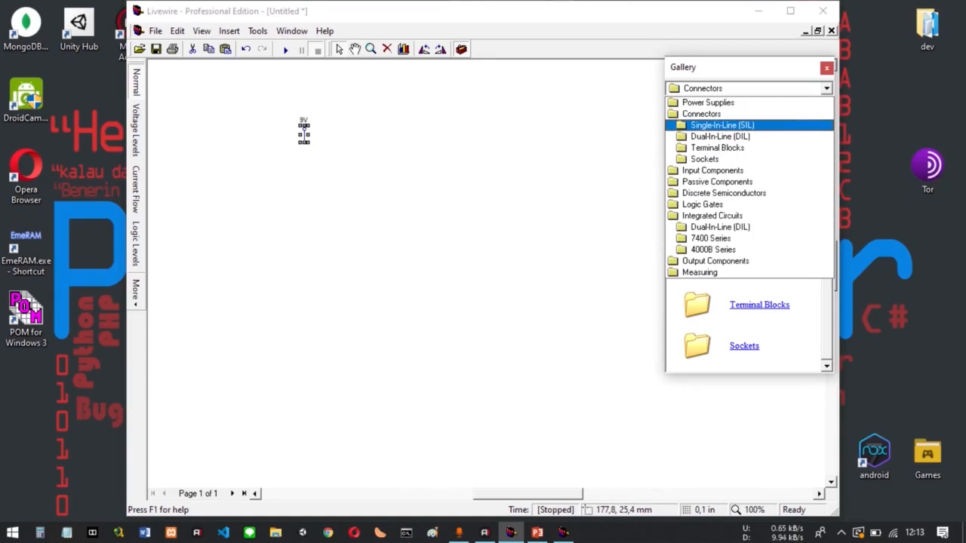
{"action": "left_click", "coordinate": [713, 170]}
{"action": "scroll", "coordinate": [749, 236], "scroll_direction": "down", "scroll_amount": 2}
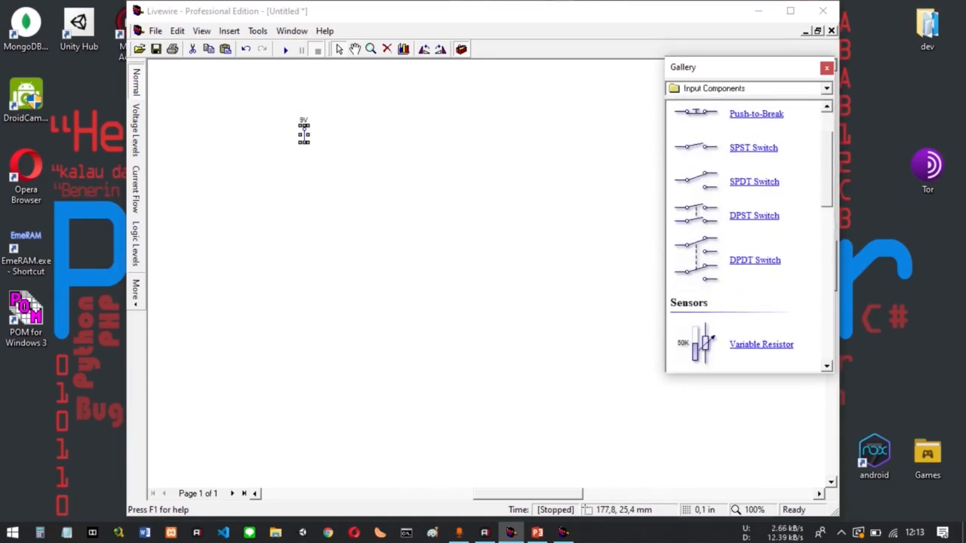
{"action": "scroll", "coordinate": [749, 235], "scroll_direction": "up", "scroll_amount": 2}
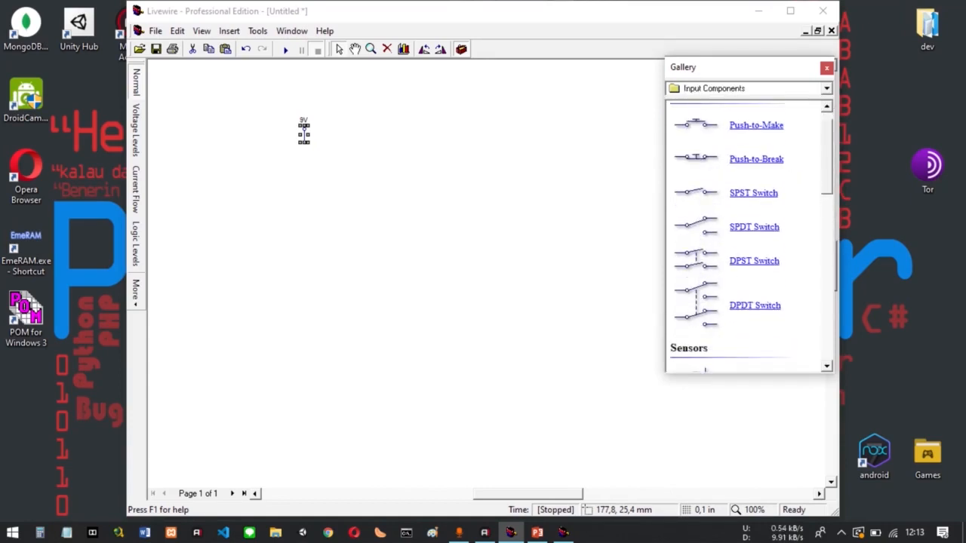
{"action": "left_click_drag", "start_coordinate": [637, 214], "coordinate": [331, 175]}
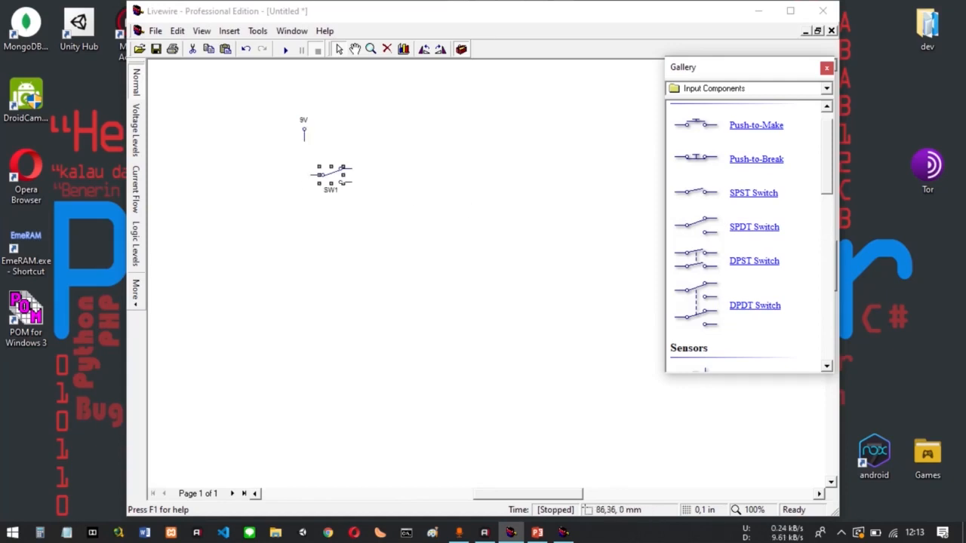
{"action": "left_click", "coordinate": [441, 49]}
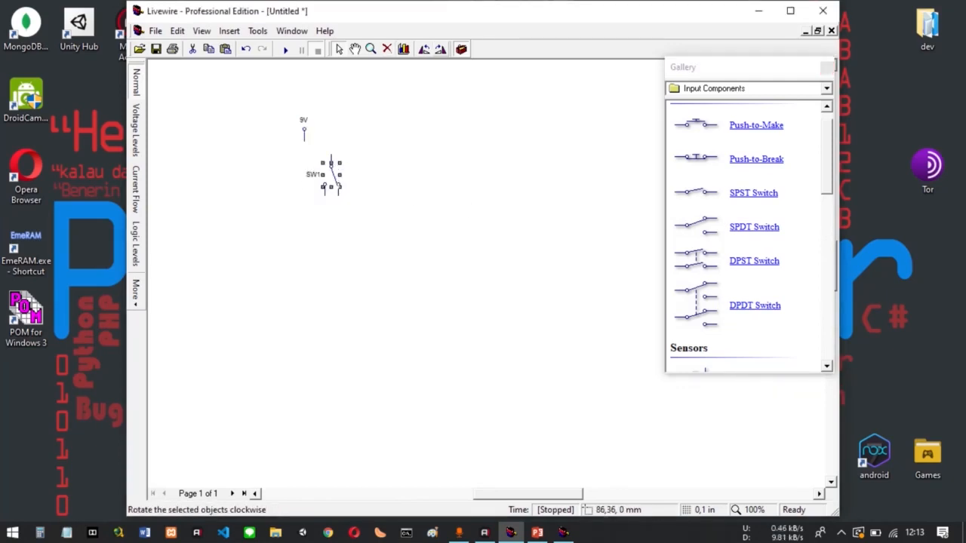
{"action": "left_click", "coordinate": [441, 49]}
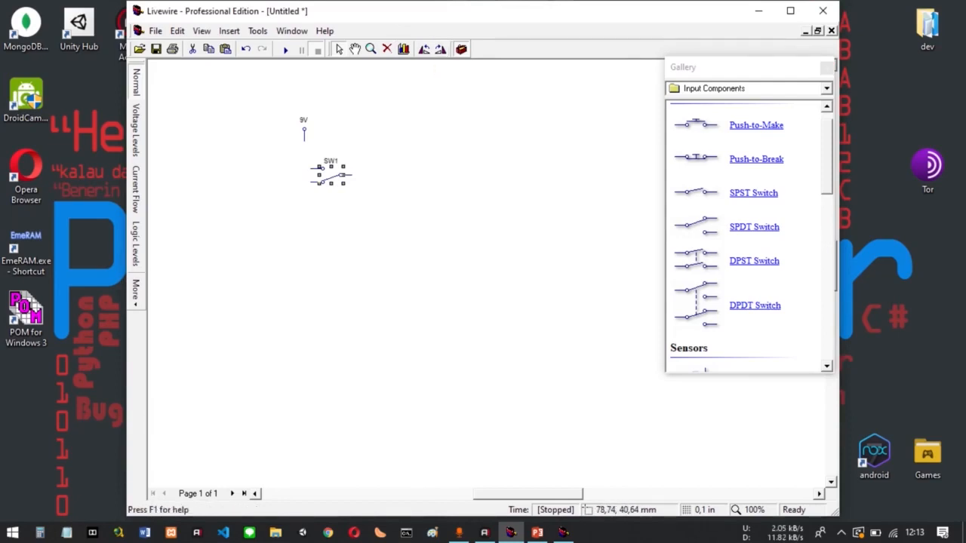
{"action": "left_click_drag", "start_coordinate": [330, 175], "coordinate": [332, 250]}
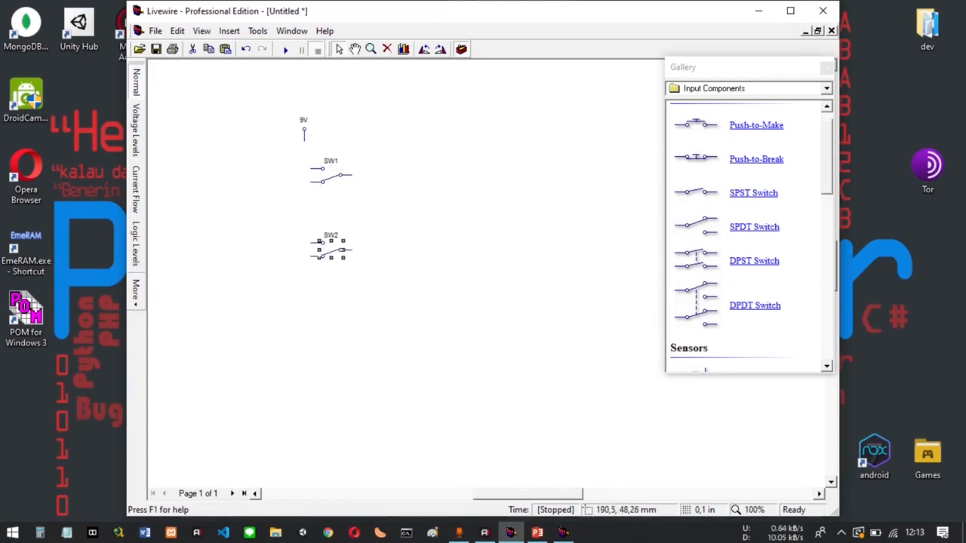
- Place two 7402 2-input NOR gates from the 7400 Series, one beside each SPDT switch
{"action": "scroll", "coordinate": [750, 237], "scroll_direction": "down", "scroll_amount": 1}
{"action": "left_click", "coordinate": [826, 88]}
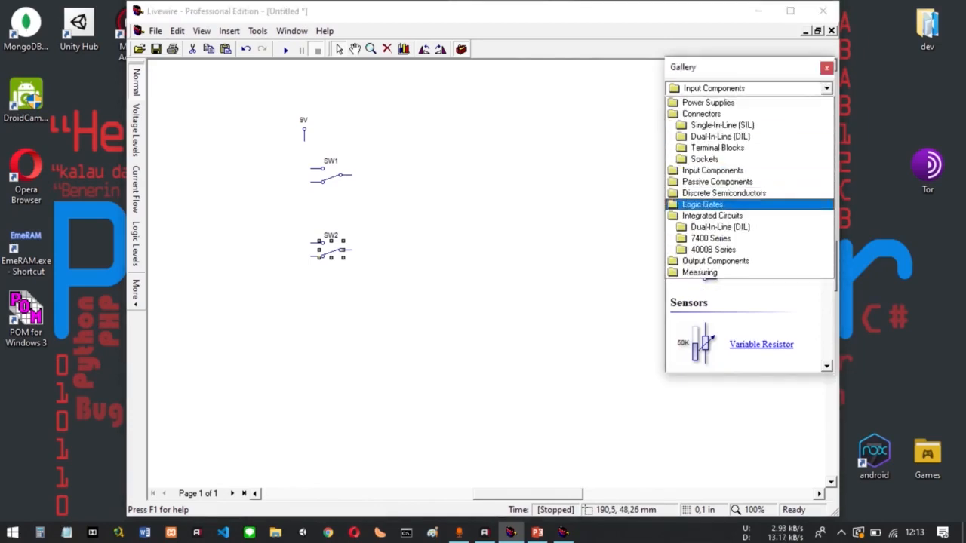
{"action": "left_click", "coordinate": [712, 216]}
{"action": "scroll", "coordinate": [747, 237], "scroll_direction": "down", "scroll_amount": 1}
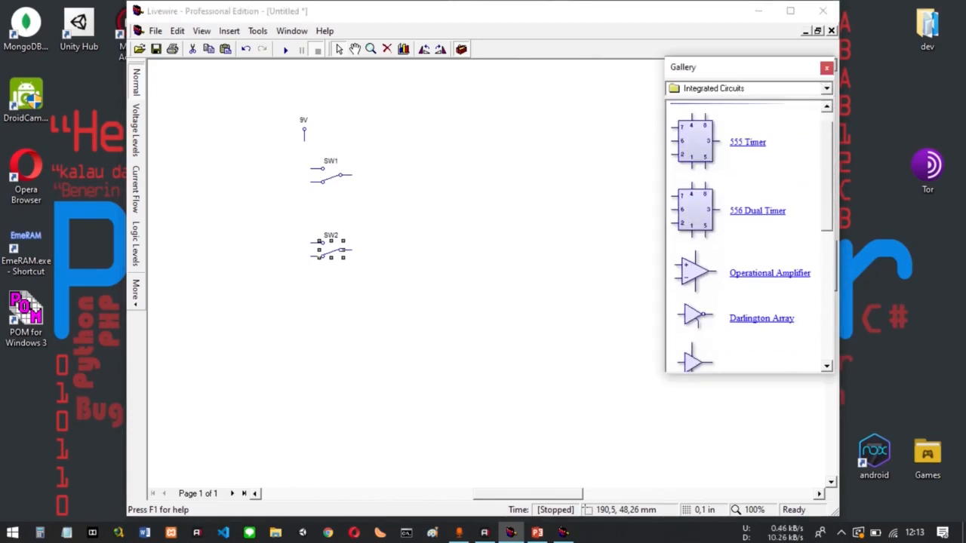
{"action": "scroll", "coordinate": [750, 237], "scroll_direction": "down", "scroll_amount": 5}
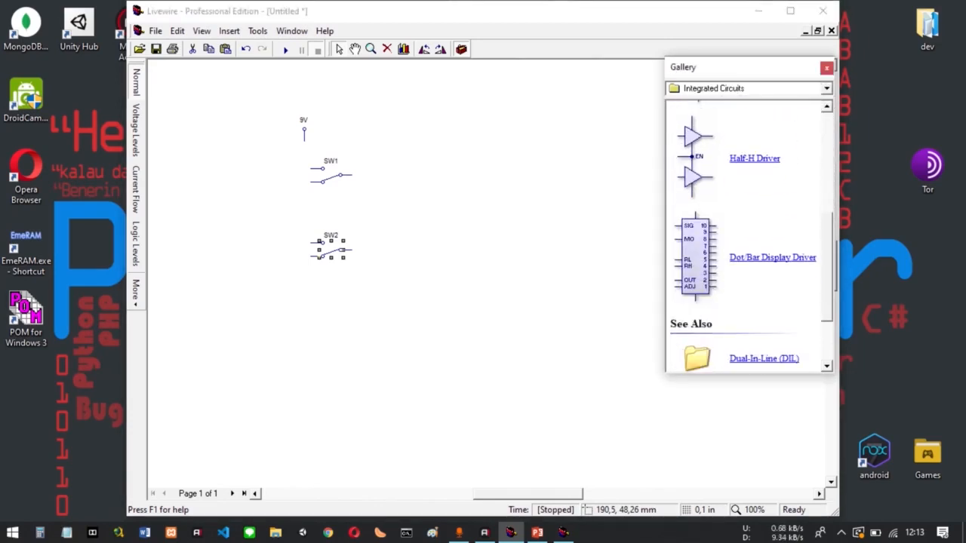
{"action": "scroll", "coordinate": [750, 237], "scroll_direction": "up", "scroll_amount": 2}
{"action": "scroll", "coordinate": [750, 237], "scroll_direction": "down", "scroll_amount": 4}
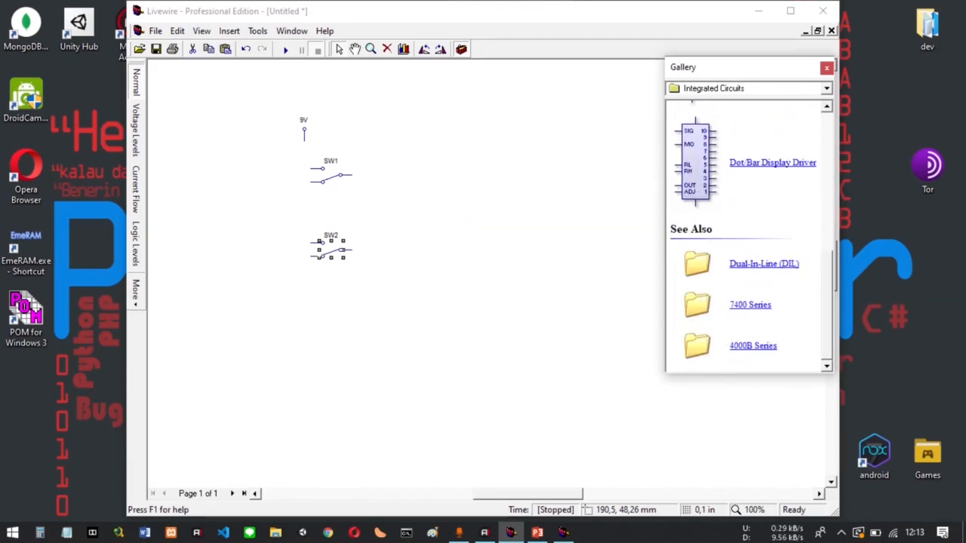
{"action": "left_click", "coordinate": [750, 304]}
{"action": "scroll", "coordinate": [750, 237], "scroll_direction": "down", "scroll_amount": 1}
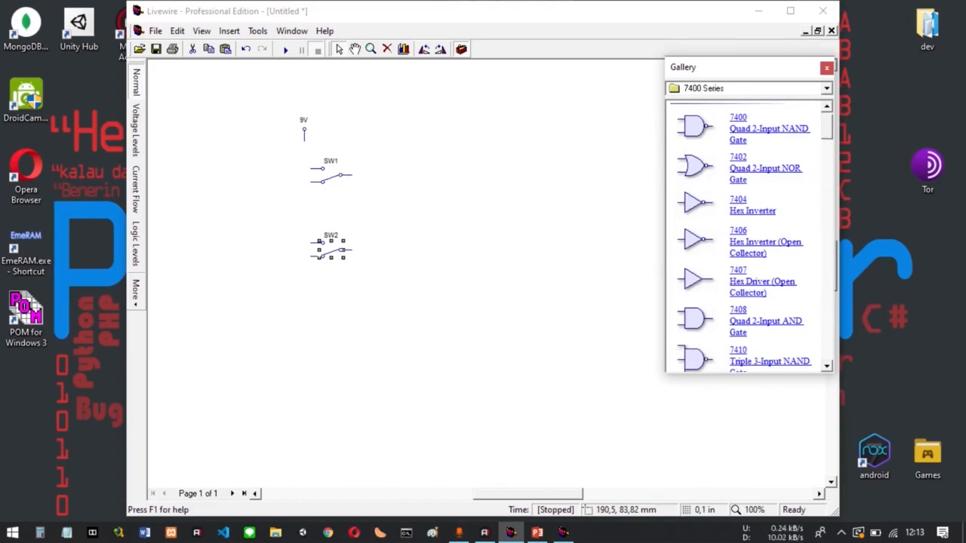
{"action": "left_click_drag", "start_coordinate": [694, 166], "coordinate": [403, 243]}
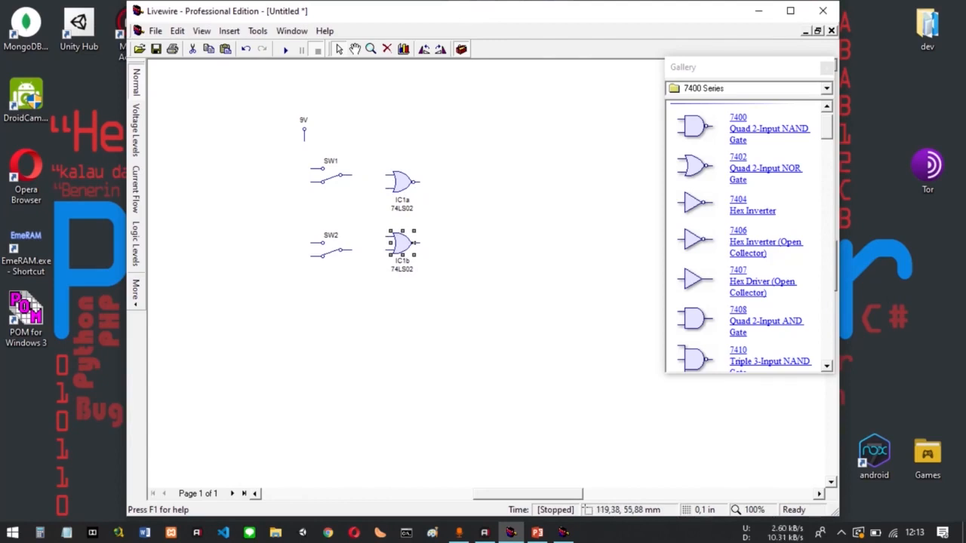
{"action": "left_click", "coordinate": [453, 238]}
- Look through the Input Components, Power Supplies and Connectors categories of the gallery for the next part
{"action": "left_click", "coordinate": [826, 89]}
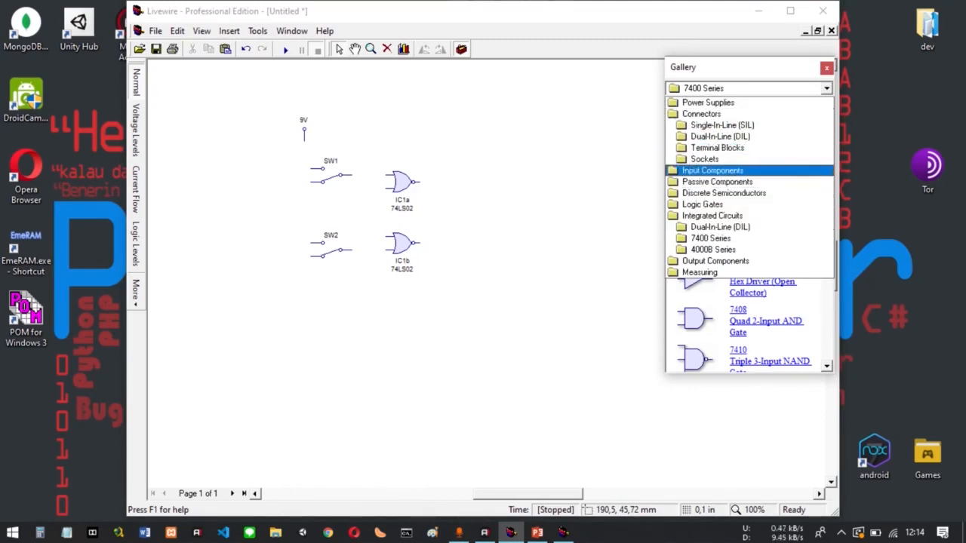
{"action": "left_click", "coordinate": [713, 171]}
{"action": "left_click", "coordinate": [712, 89]}
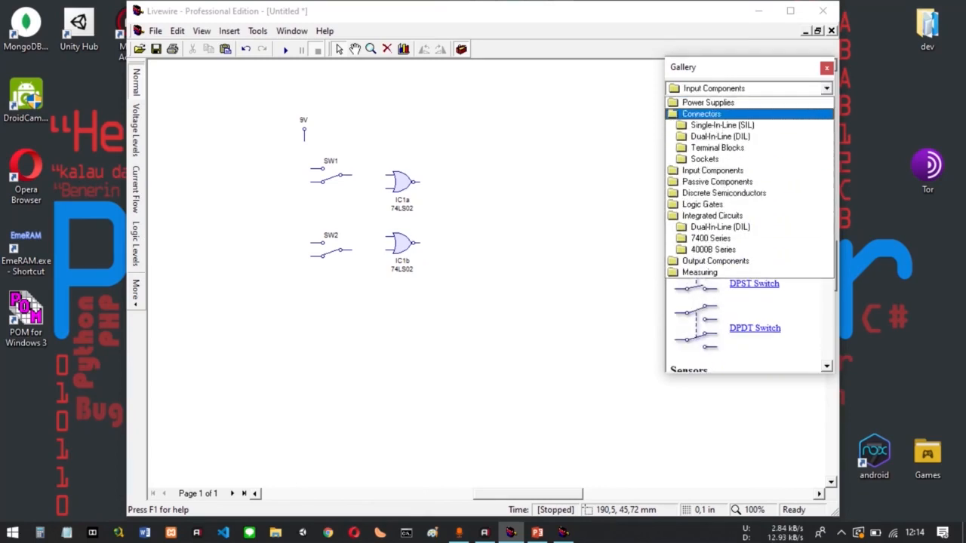
{"action": "left_click", "coordinate": [710, 99]}
{"action": "scroll", "coordinate": [747, 238], "scroll_direction": "down", "scroll_amount": 5}
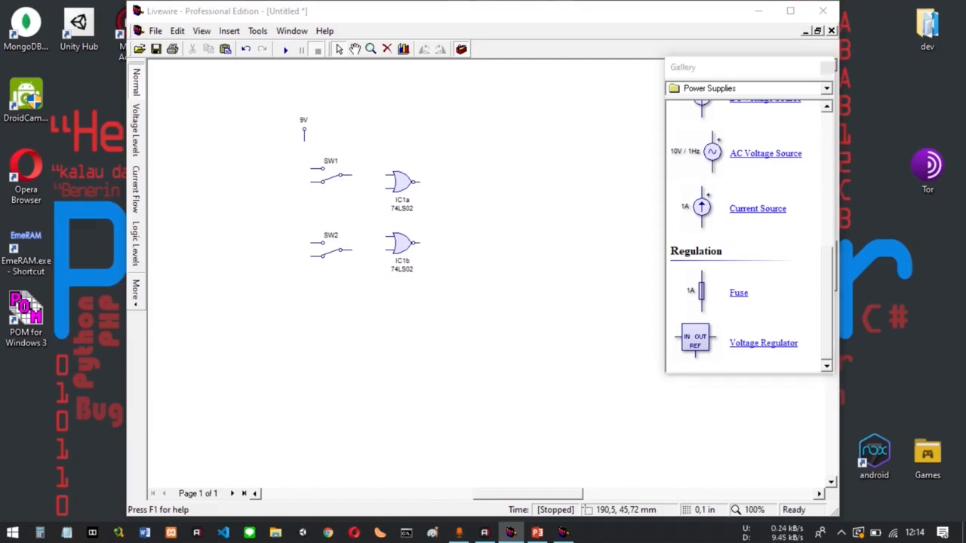
{"action": "key", "text": "alt+Tab"}
{"action": "key", "text": "alt+Tab"}
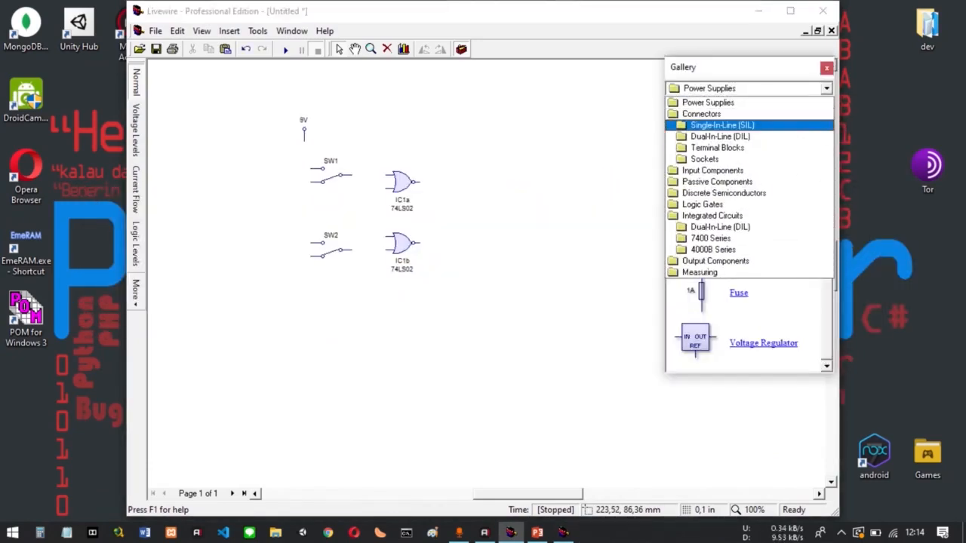
{"action": "left_click", "coordinate": [703, 114]}
{"action": "scroll", "coordinate": [748, 235], "scroll_direction": "down", "scroll_amount": 2}
{"action": "scroll", "coordinate": [748, 236], "scroll_direction": "down", "scroll_amount": 5}
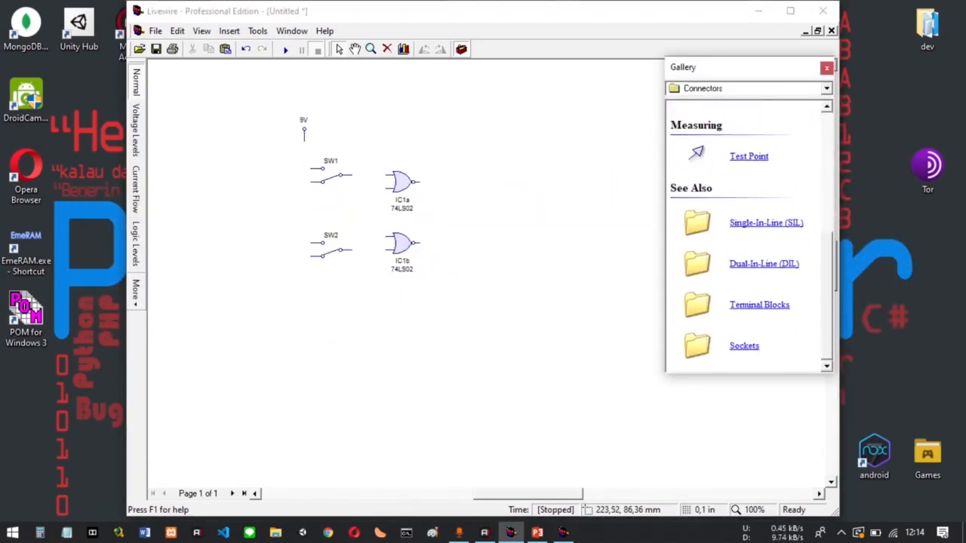
{"action": "scroll", "coordinate": [749, 235], "scroll_direction": "up", "scroll_amount": 5}
{"action": "left_click", "coordinate": [827, 89]}
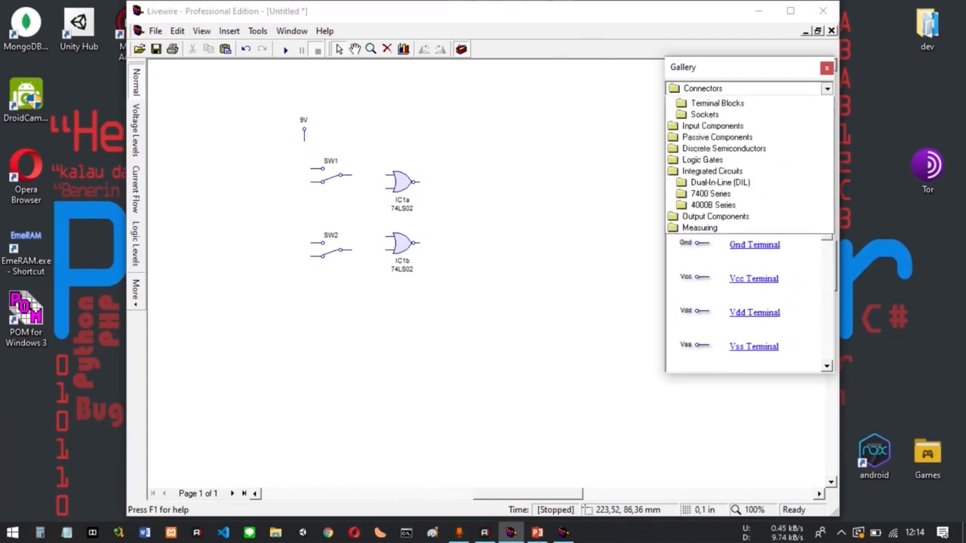
{"action": "left_click", "coordinate": [716, 170]}
{"action": "scroll", "coordinate": [749, 235], "scroll_direction": "down", "scroll_amount": 2}
{"action": "scroll", "coordinate": [749, 236], "scroll_direction": "down", "scroll_amount": 8}
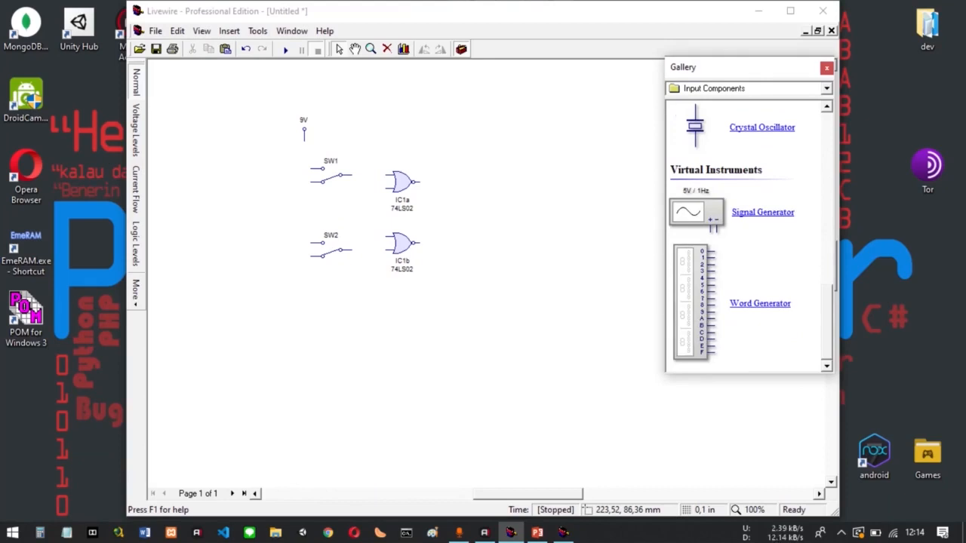
- Place two horizontal 1K resistors from Passive Components, one to the right of each NOR gate
{"action": "left_click", "coordinate": [826, 89]}
{"action": "left_click", "coordinate": [716, 181]}
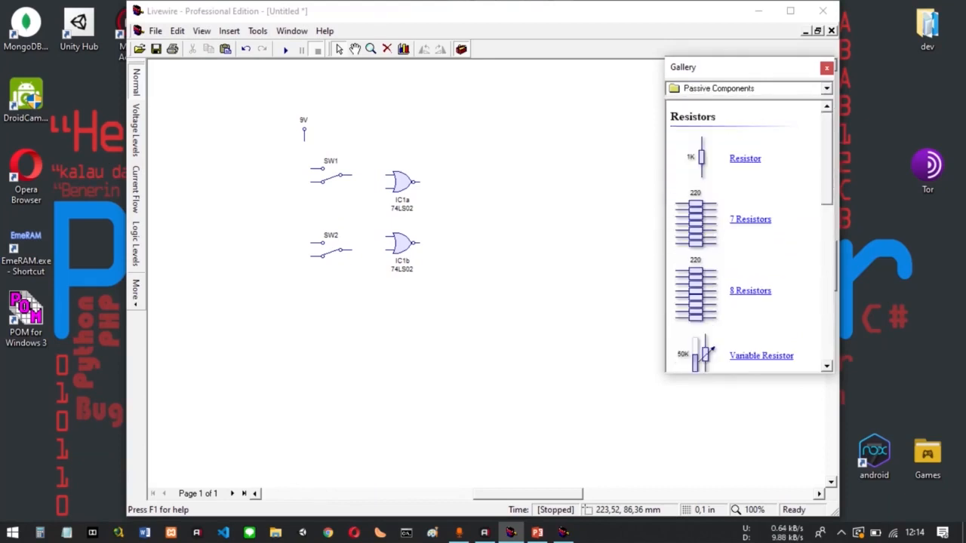
{"action": "left_click_drag", "start_coordinate": [701, 157], "coordinate": [480, 181]}
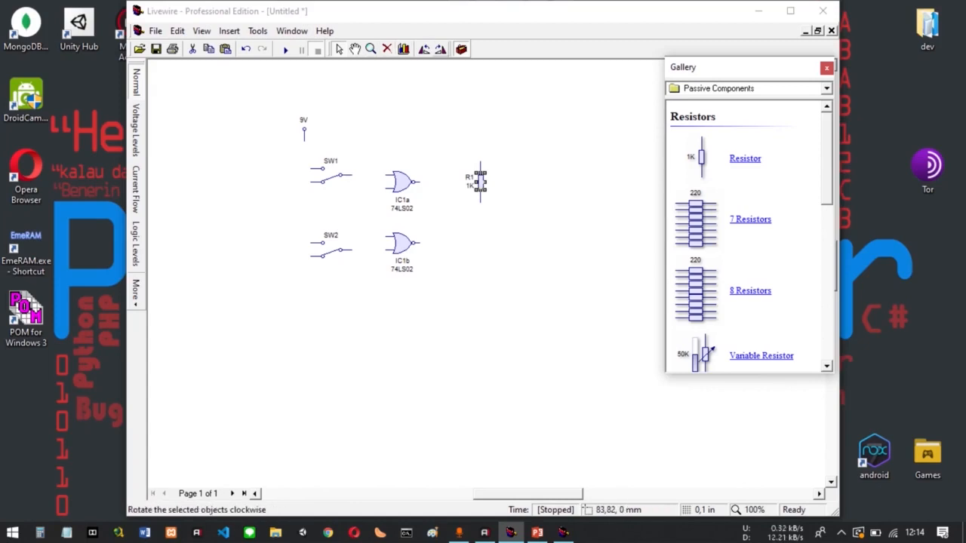
{"action": "left_click", "coordinate": [424, 49]}
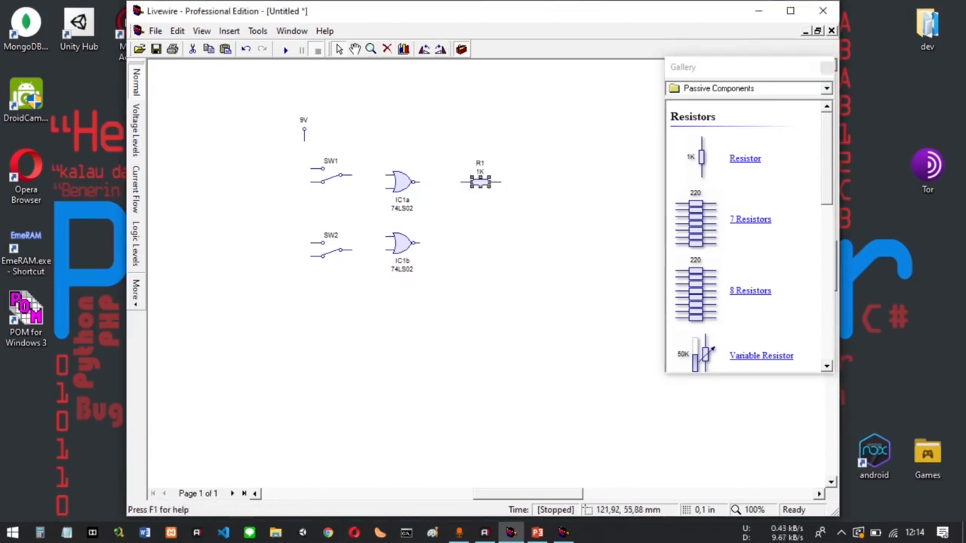
{"action": "left_click_drag", "start_coordinate": [480, 182], "coordinate": [481, 243]}
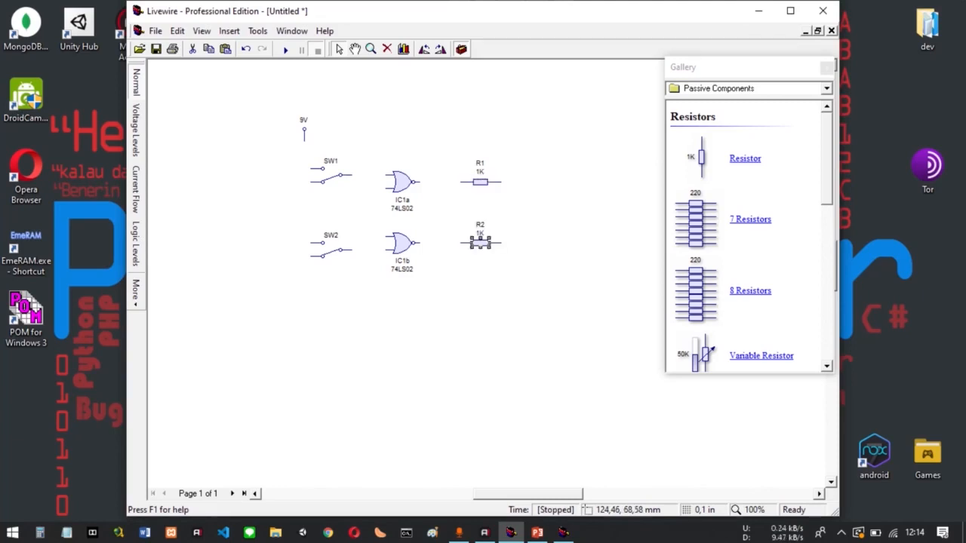
- Place two LEDs from Output Components, one to the right of each resistor, both rotated to lie horizontally with the cathode on the right
{"action": "left_click", "coordinate": [827, 89]}
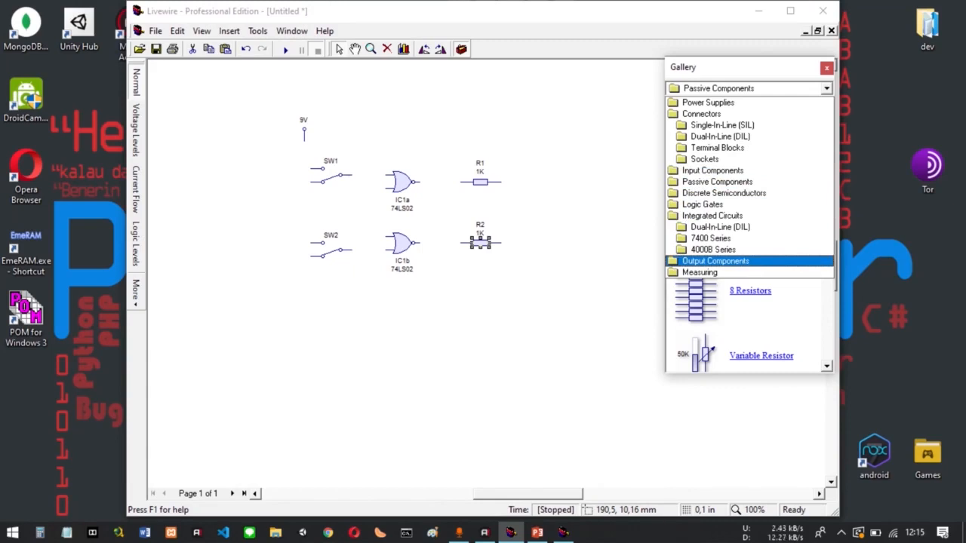
{"action": "left_click", "coordinate": [715, 261]}
{"action": "scroll", "coordinate": [750, 237], "scroll_direction": "down", "scroll_amount": 10}
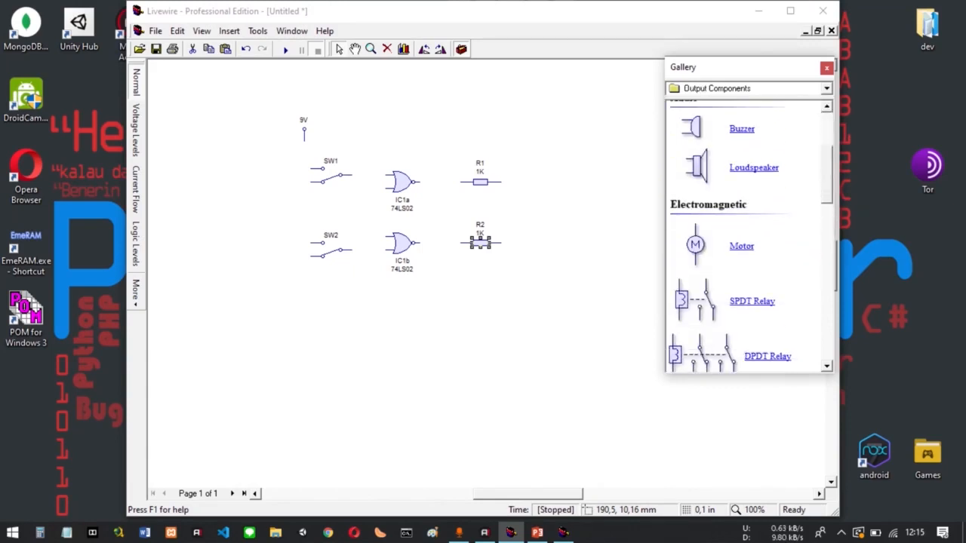
{"action": "scroll", "coordinate": [751, 237], "scroll_direction": "down", "scroll_amount": 4}
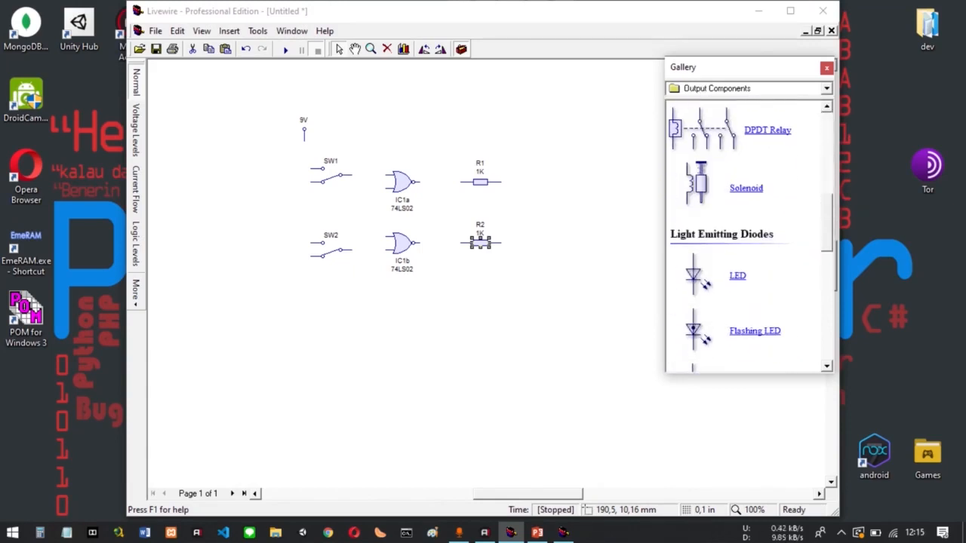
{"action": "left_click_drag", "start_coordinate": [489, 247], "coordinate": [581, 192]}
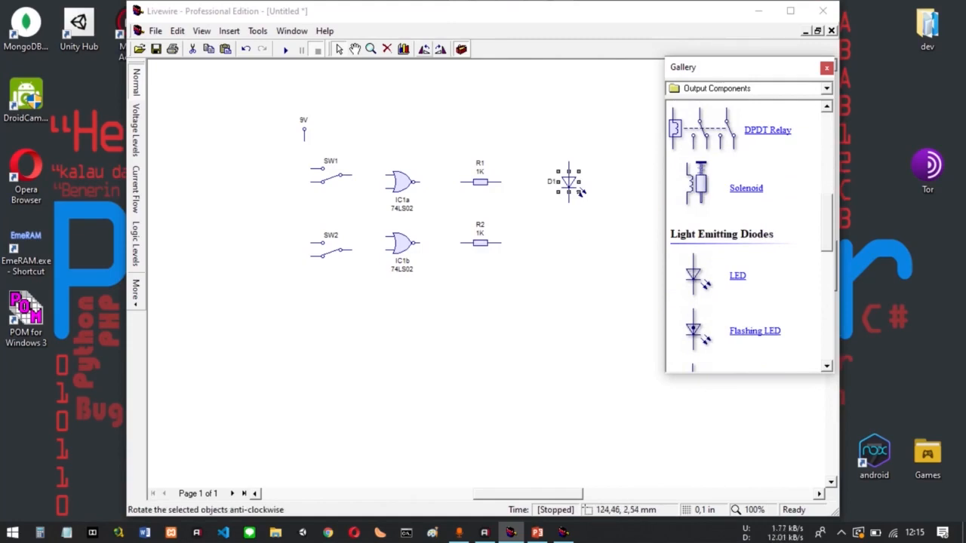
{"action": "left_click", "coordinate": [441, 49]}
{"action": "left_click", "coordinate": [441, 49]}
{"action": "left_click", "coordinate": [441, 49]}
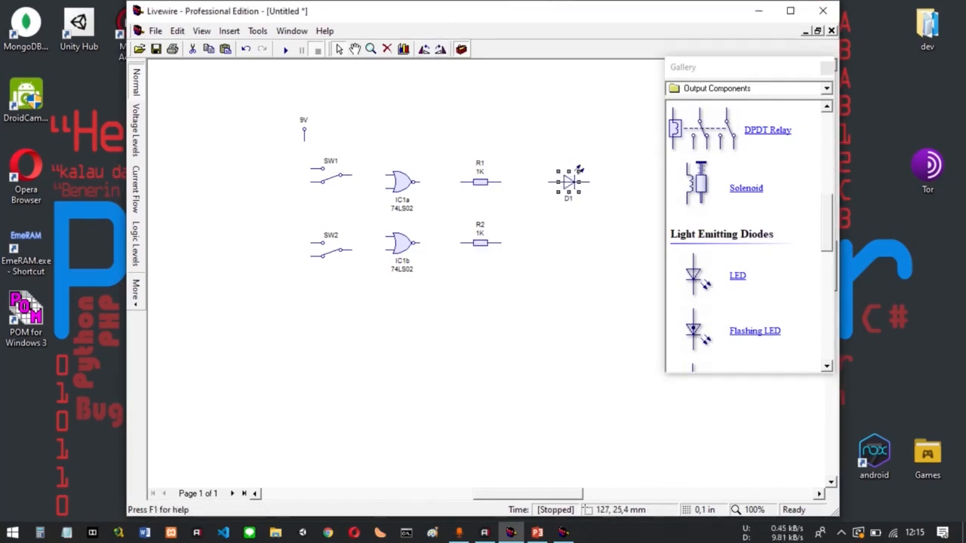
{"action": "key", "text": "ctrl+v"}
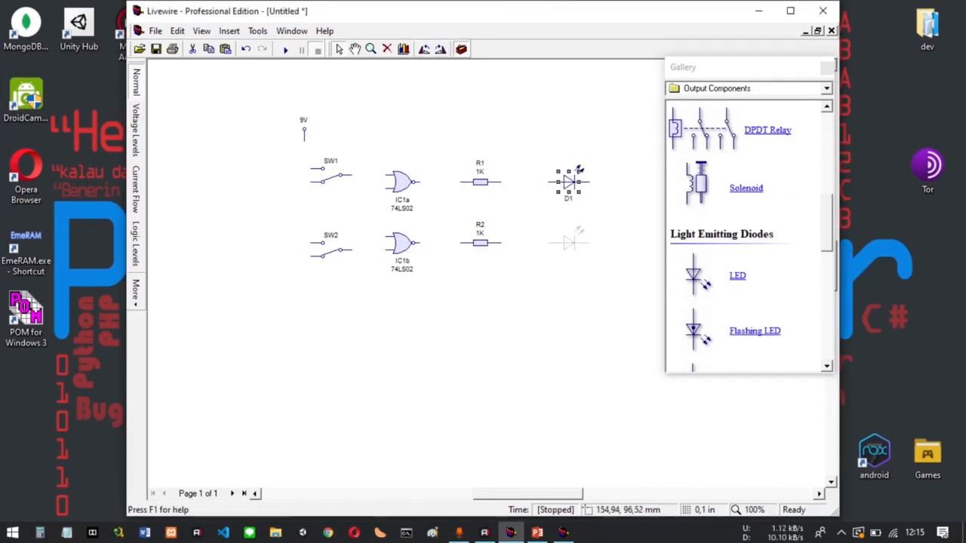
{"action": "left_click", "coordinate": [569, 243]}
- Check the Nor latch.lvw reference circuit and place three Ground symbols from Power Supplies: one below each switch and one below and right of D2
{"action": "key", "text": "alt+Tab"}
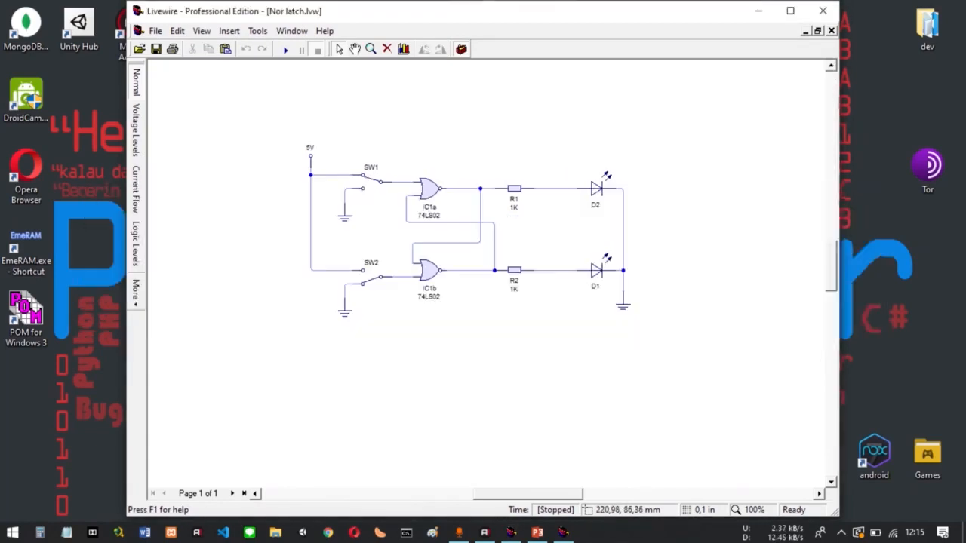
{"action": "key", "text": "alt+Tab"}
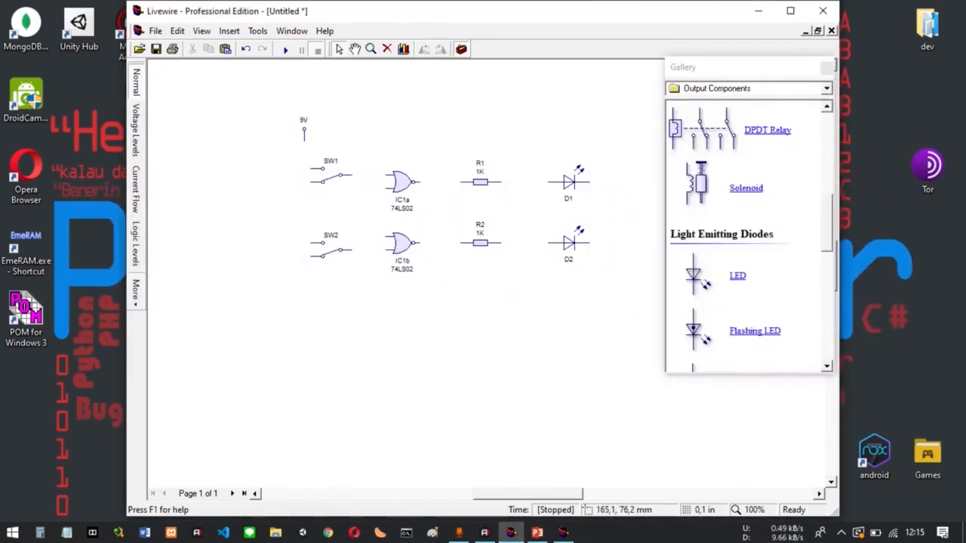
{"action": "left_click", "coordinate": [826, 89]}
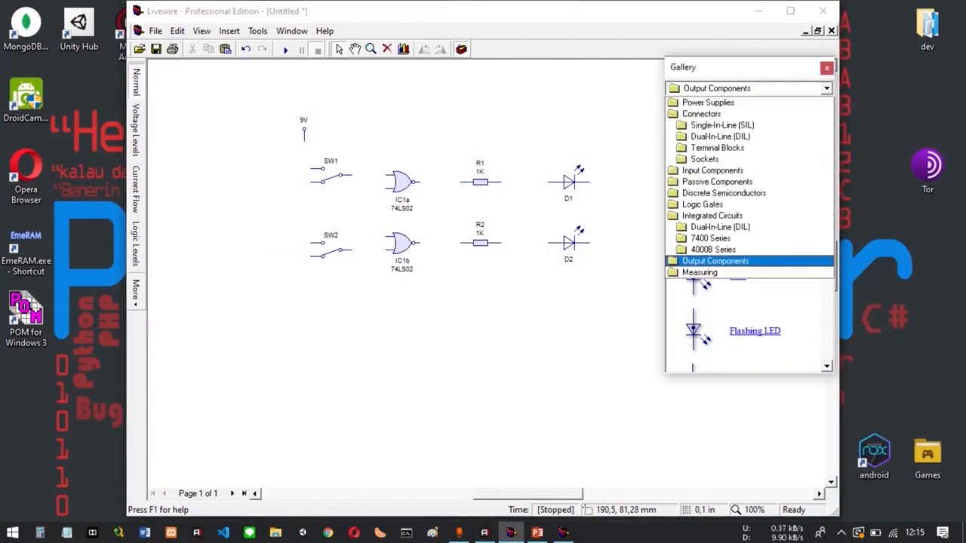
{"action": "left_click", "coordinate": [702, 114]}
{"action": "scroll", "coordinate": [743, 236], "scroll_direction": "down", "scroll_amount": 5}
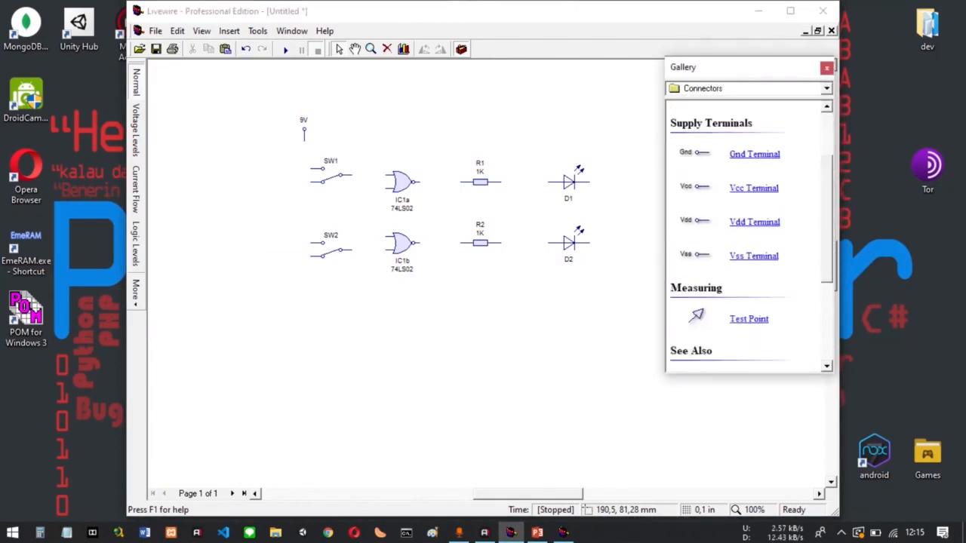
{"action": "scroll", "coordinate": [743, 235], "scroll_direction": "down", "scroll_amount": 1}
{"action": "left_click", "coordinate": [826, 88]}
{"action": "left_click", "coordinate": [707, 101]}
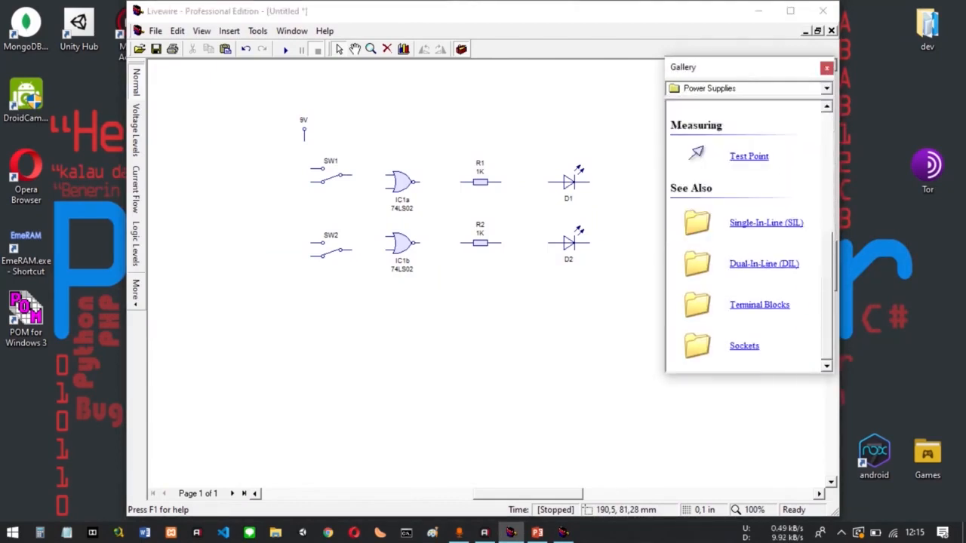
{"action": "scroll", "coordinate": [744, 236], "scroll_direction": "down", "scroll_amount": 1}
{"action": "scroll", "coordinate": [747, 235], "scroll_direction": "up", "scroll_amount": 1}
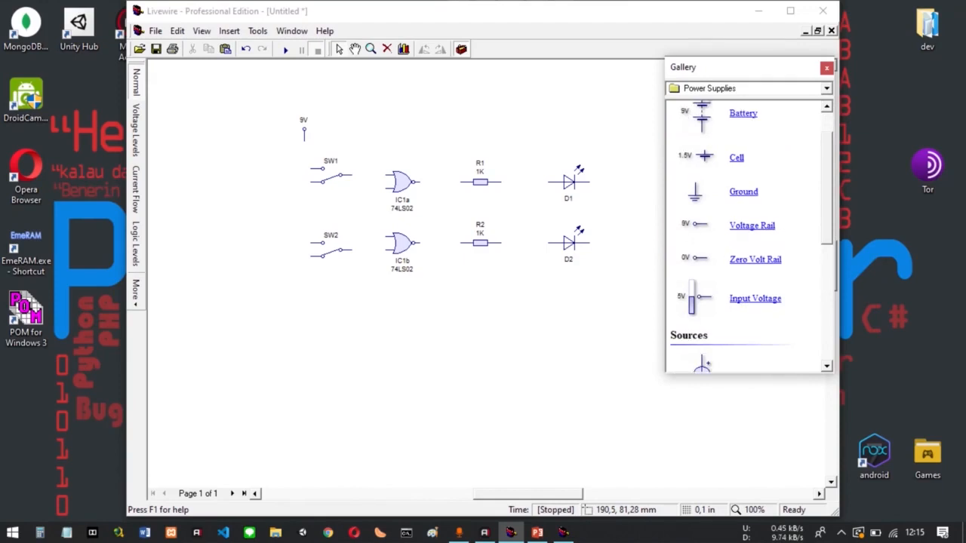
{"action": "left_click_drag", "start_coordinate": [694, 191], "coordinate": [629, 288]}
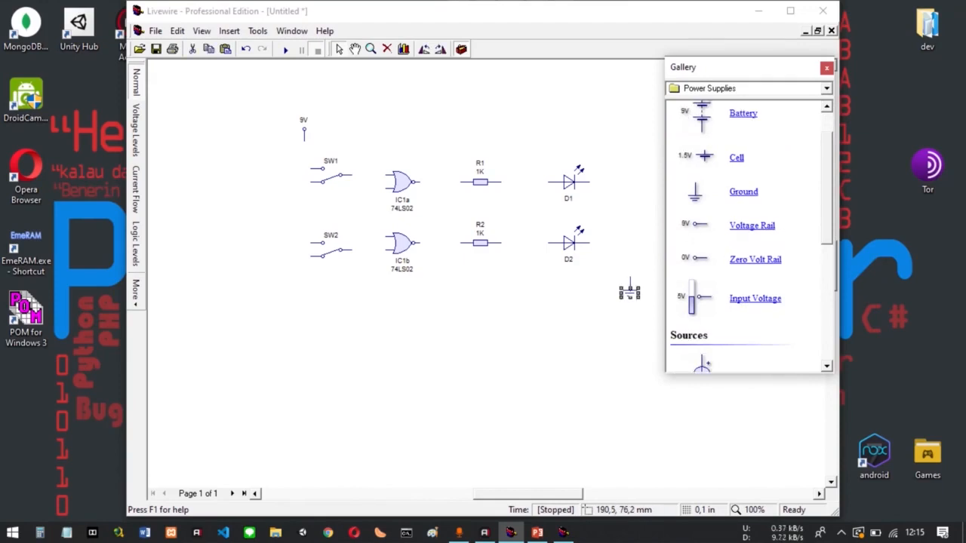
{"action": "left_click_drag", "start_coordinate": [385, 268], "coordinate": [365, 310]}
{"action": "left_click_drag", "start_coordinate": [629, 288], "coordinate": [629, 309]}
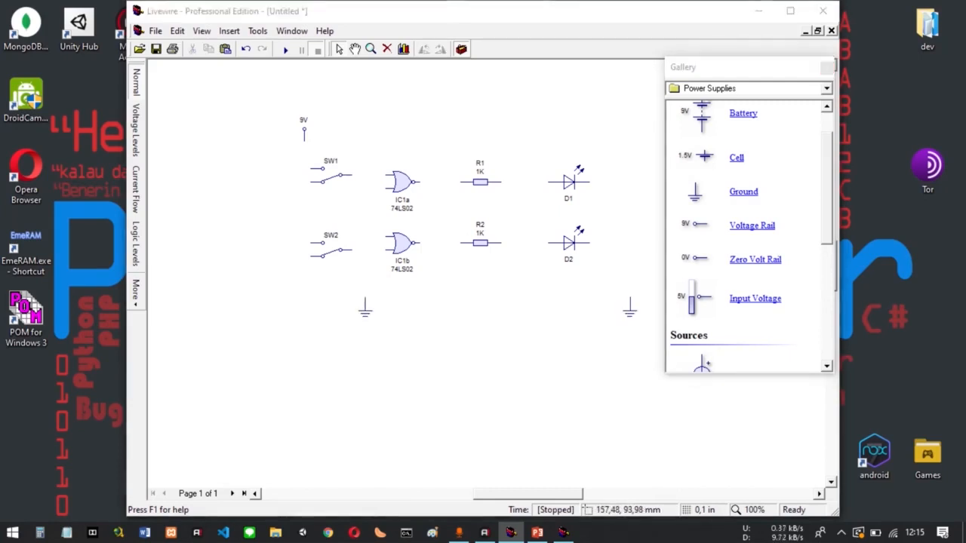
{"action": "left_click_drag", "start_coordinate": [368, 312], "coordinate": [311, 208]}
- Move the 9V rail to the upper left of SW1 and wire both switches' upper contacts to it and their lower contacts to ground
{"action": "left_click", "coordinate": [304, 132]}
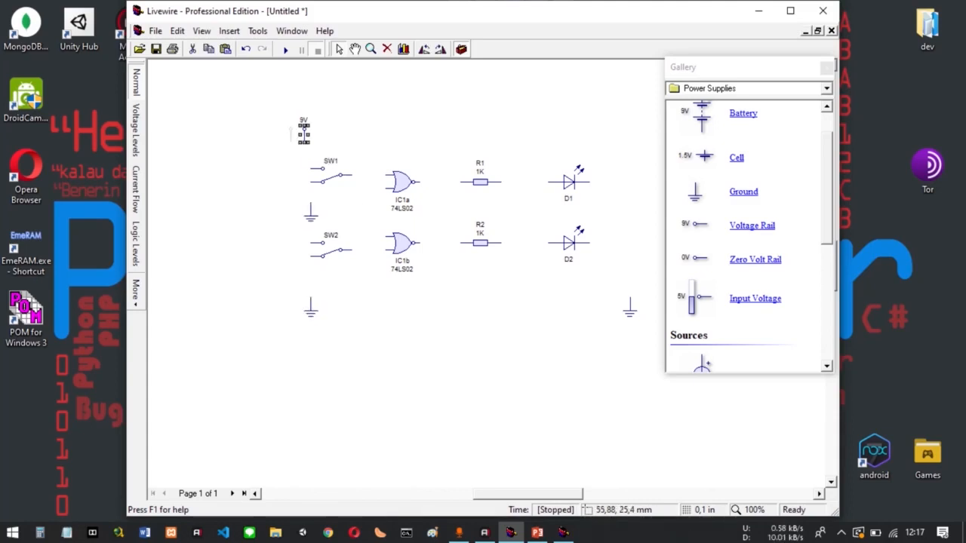
{"action": "left_click_drag", "start_coordinate": [285, 128], "coordinate": [276, 122]}
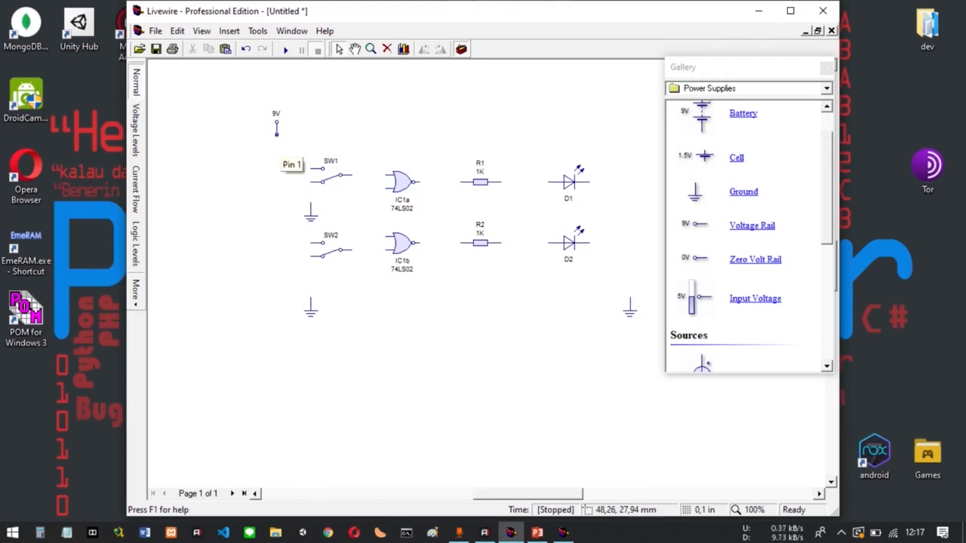
{"action": "mouse_move", "coordinate": [276, 134]}
{"action": "left_mouse_down"}
{"action": "mouse_move", "coordinate": [276, 161]}
{"action": "mouse_move", "coordinate": [305, 175]}
{"action": "mouse_move", "coordinate": [277, 168]}
{"action": "mouse_move", "coordinate": [310, 168]}
{"action": "mouse_move", "coordinate": [311, 202]}
{"action": "left_mouse_up"}
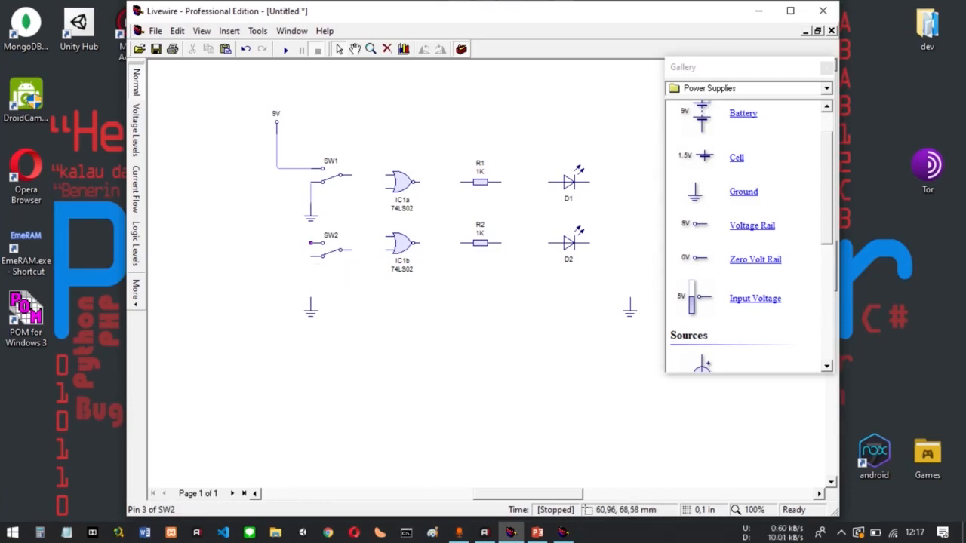
{"action": "left_click_drag", "start_coordinate": [311, 242], "coordinate": [276, 167]}
{"action": "left_click_drag", "start_coordinate": [310, 255], "coordinate": [311, 301]}
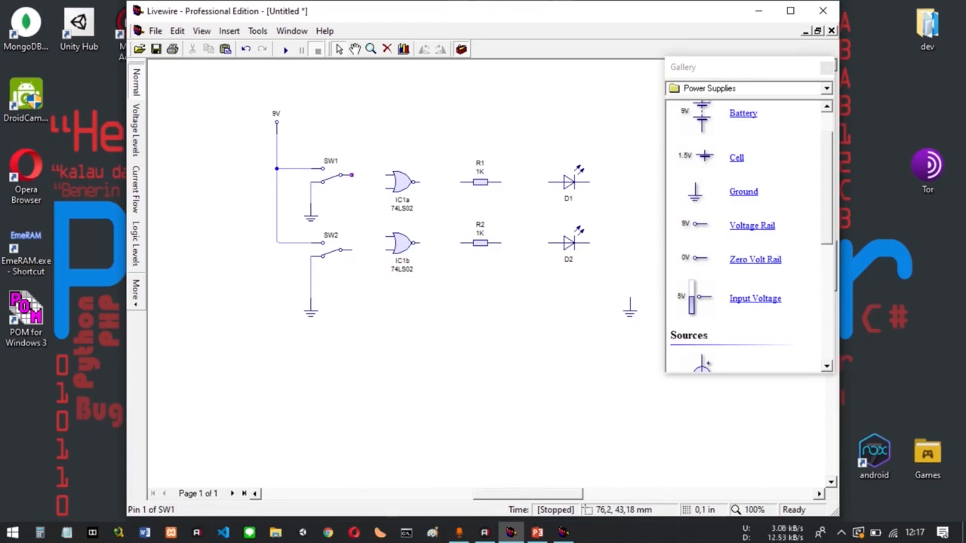
- Wire SW1 and SW2 through NOR gates IC1a and IC1b to R1 and R2, and connect IC1a's output to IC1b's upper input
{"action": "left_click_drag", "start_coordinate": [351, 175], "coordinate": [387, 175]}
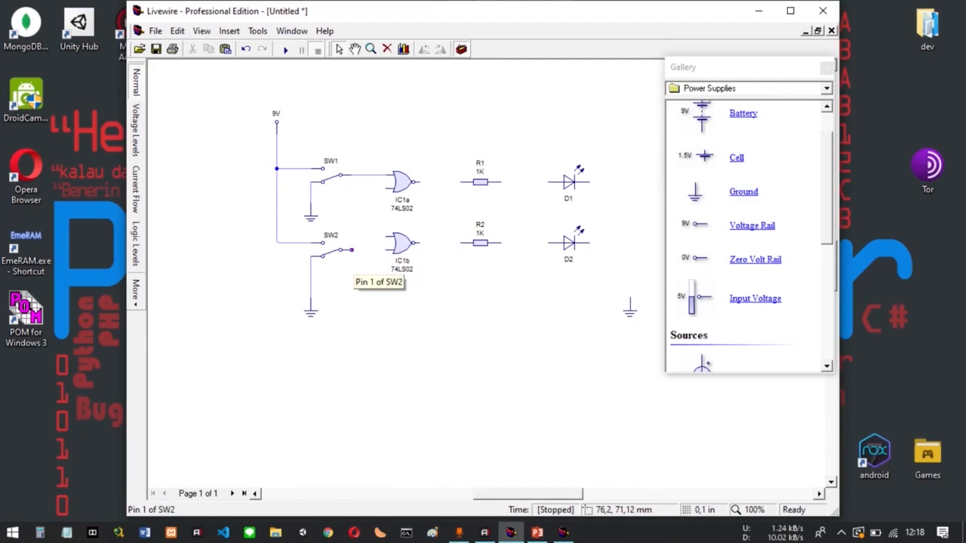
{"action": "left_click_drag", "start_coordinate": [352, 249], "coordinate": [358, 250]}
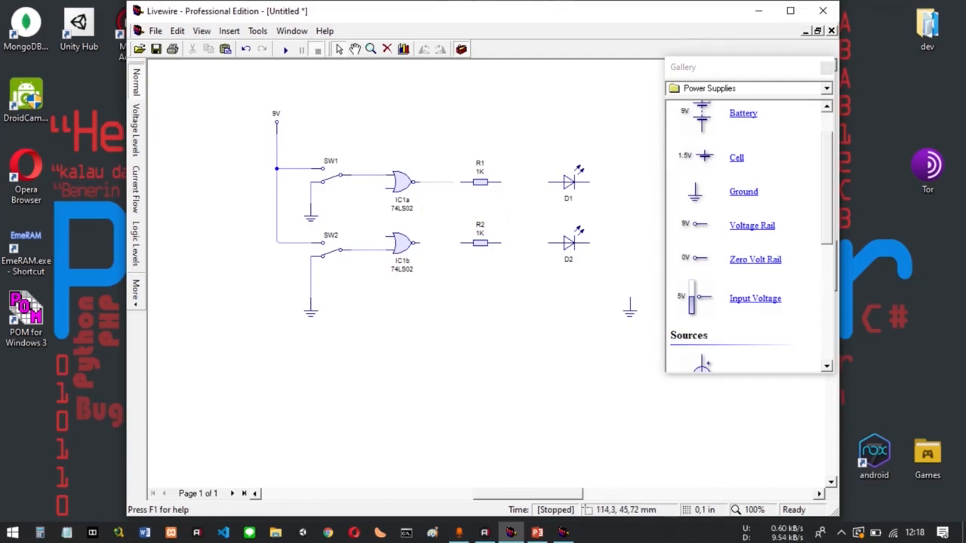
{"action": "left_click_drag", "start_coordinate": [419, 181], "coordinate": [461, 182]}
{"action": "left_click_drag", "start_coordinate": [420, 243], "coordinate": [464, 243]}
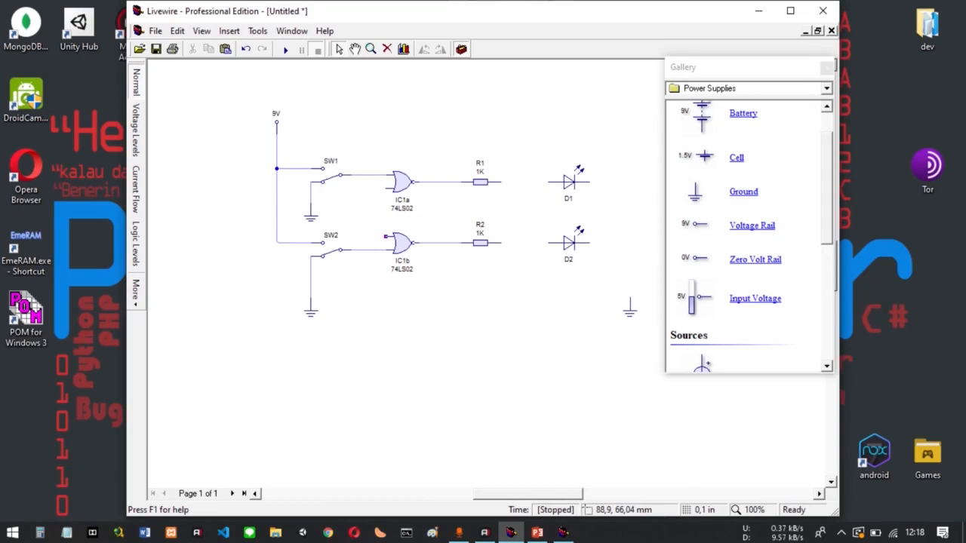
{"action": "left_click_drag", "start_coordinate": [386, 236], "coordinate": [440, 182]}
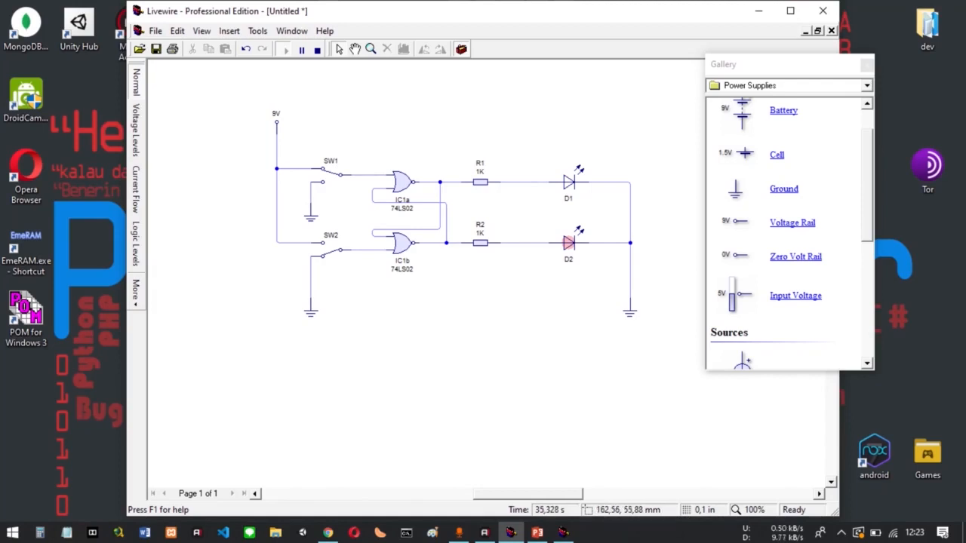
- Switch to the Photos window with download.png to view the NOR latch diagram and its truth table
{"action": "mouse_move", "coordinate": [570, 183]}
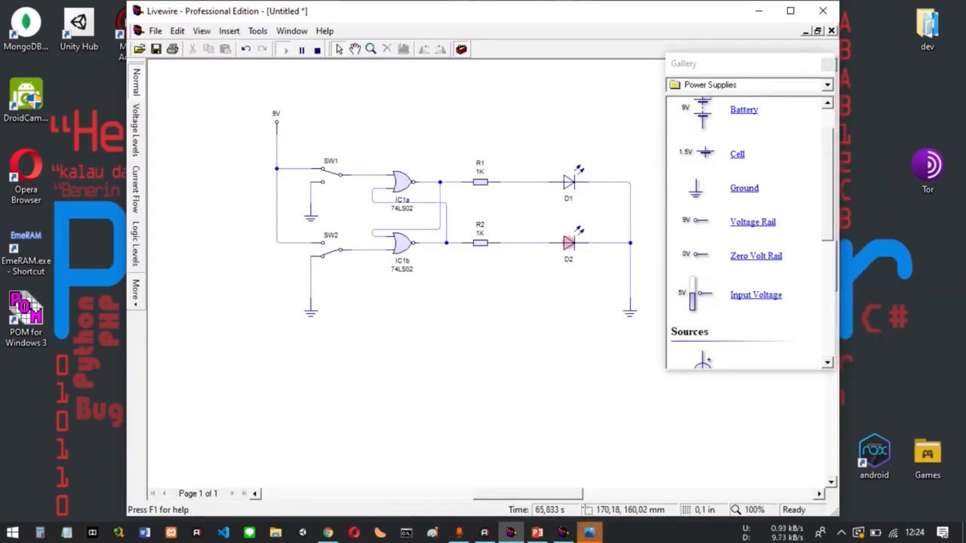
{"action": "left_click", "coordinate": [588, 533]}
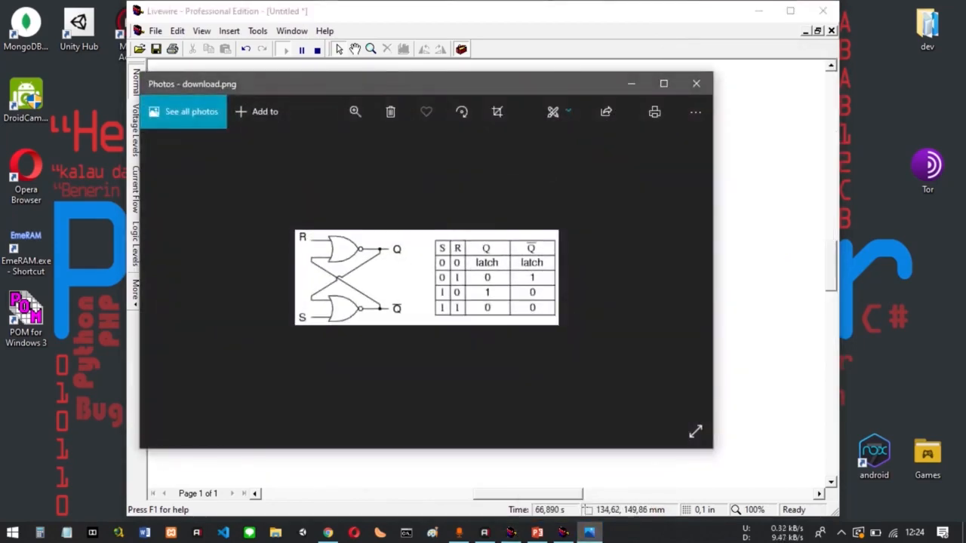